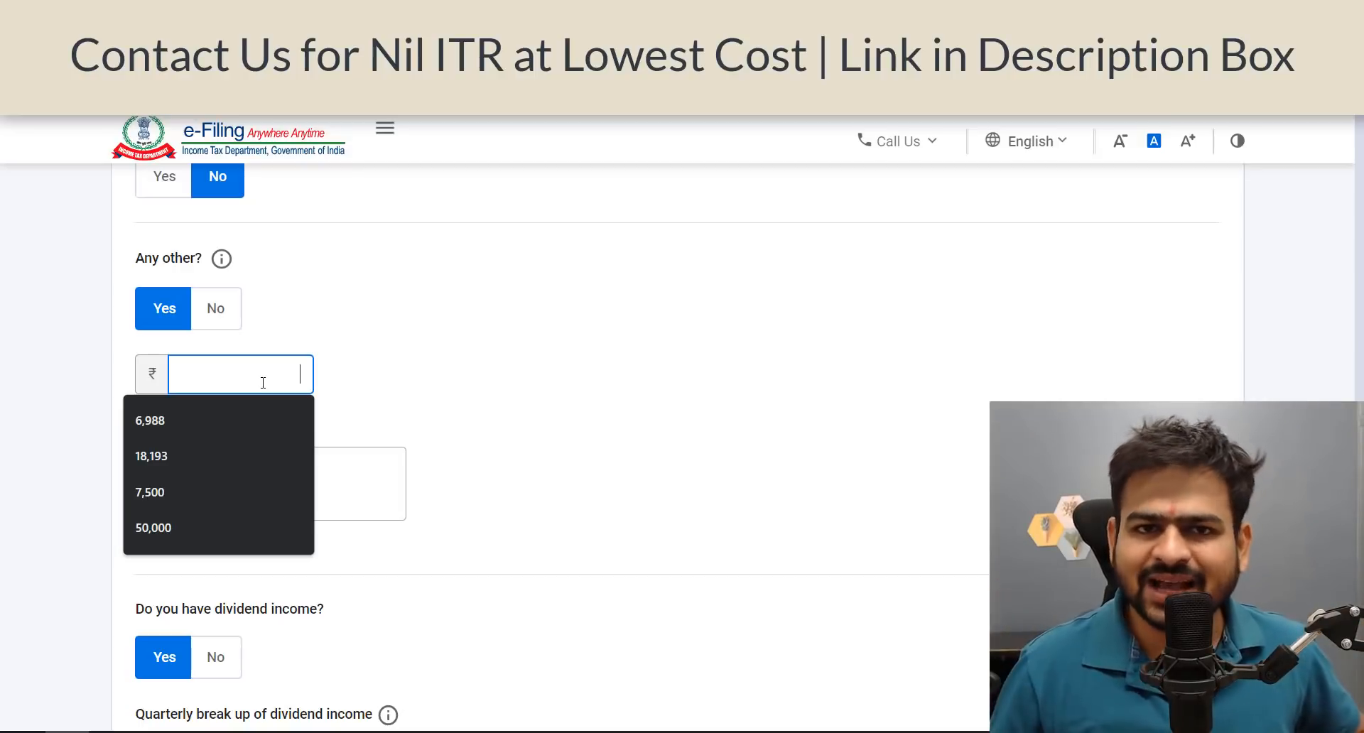
Enter 2,45,000 as the amount under Any other income from other sources, with the description "any other income"
text(245000)
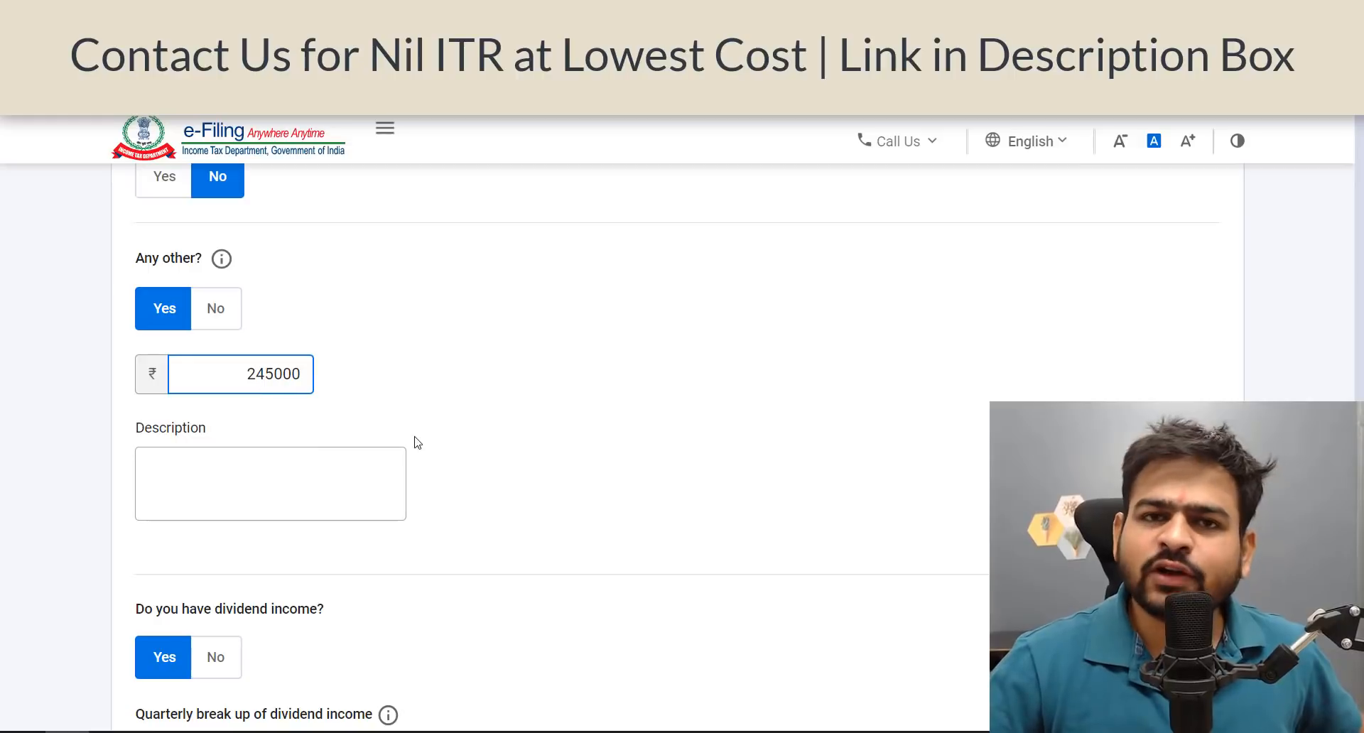
click(315, 485)
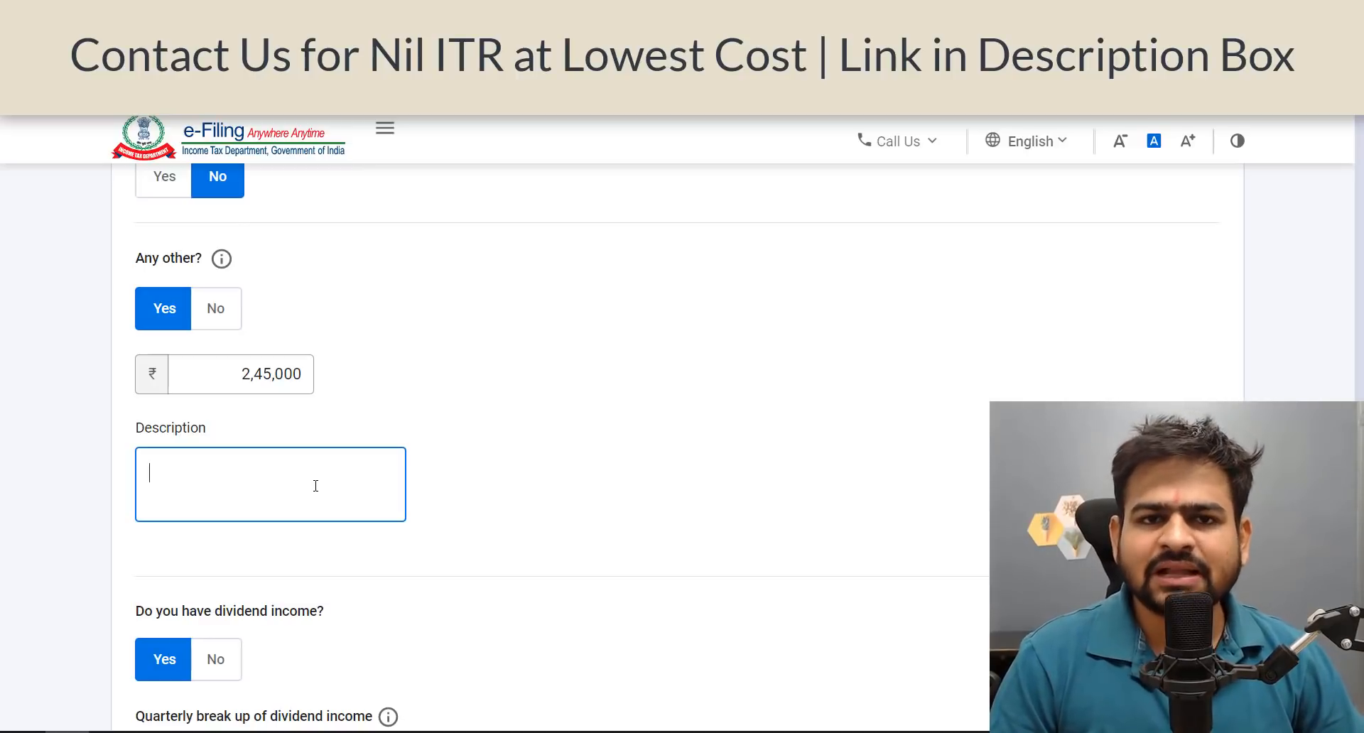
text(a)
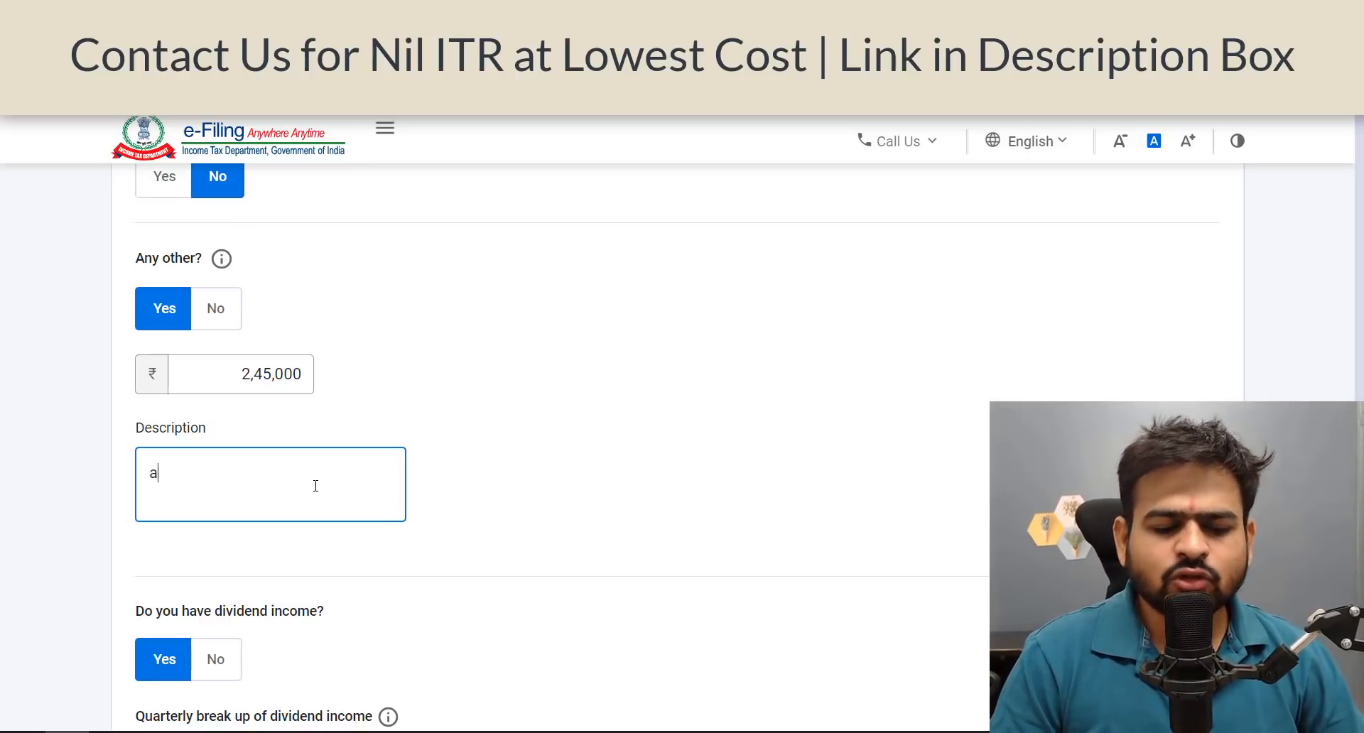
text(ny other income)
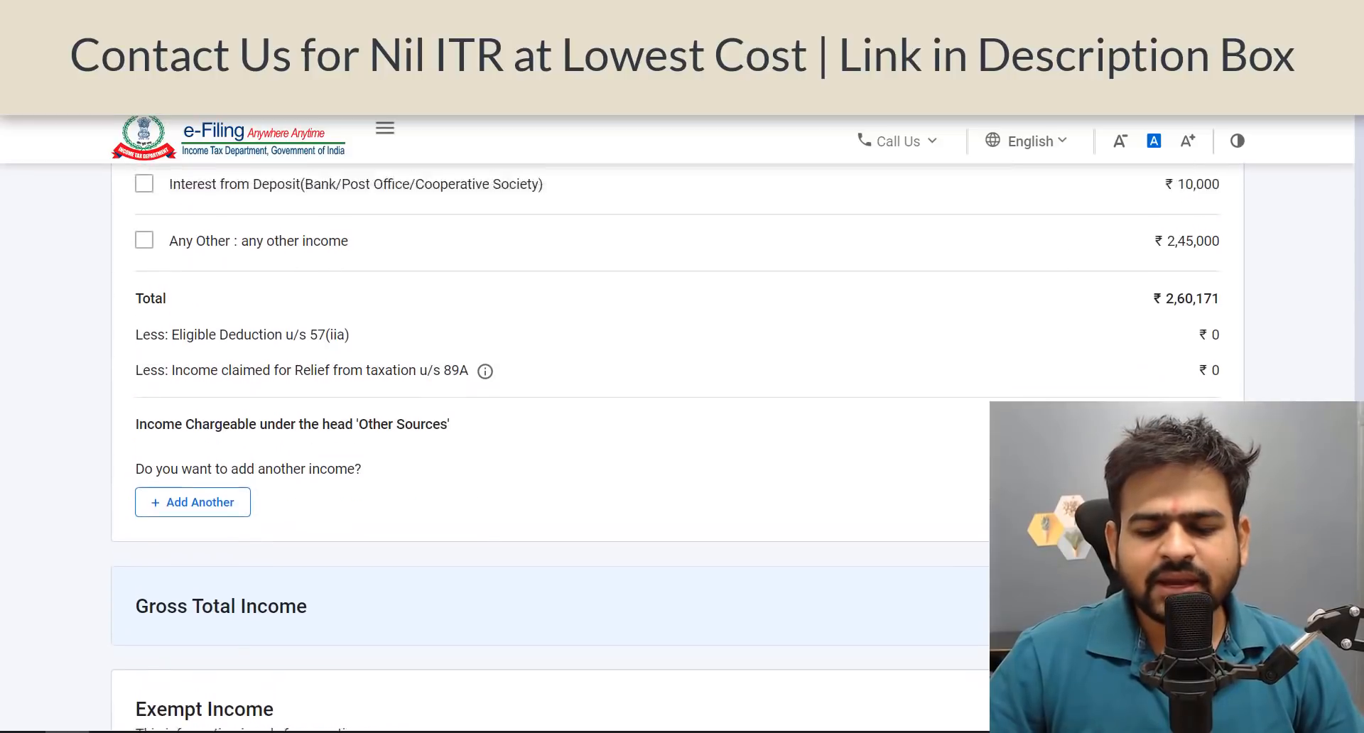
Review the income from other sources entries and confirm the Gross Total Income section
scroll(1138, 261, up, 4)
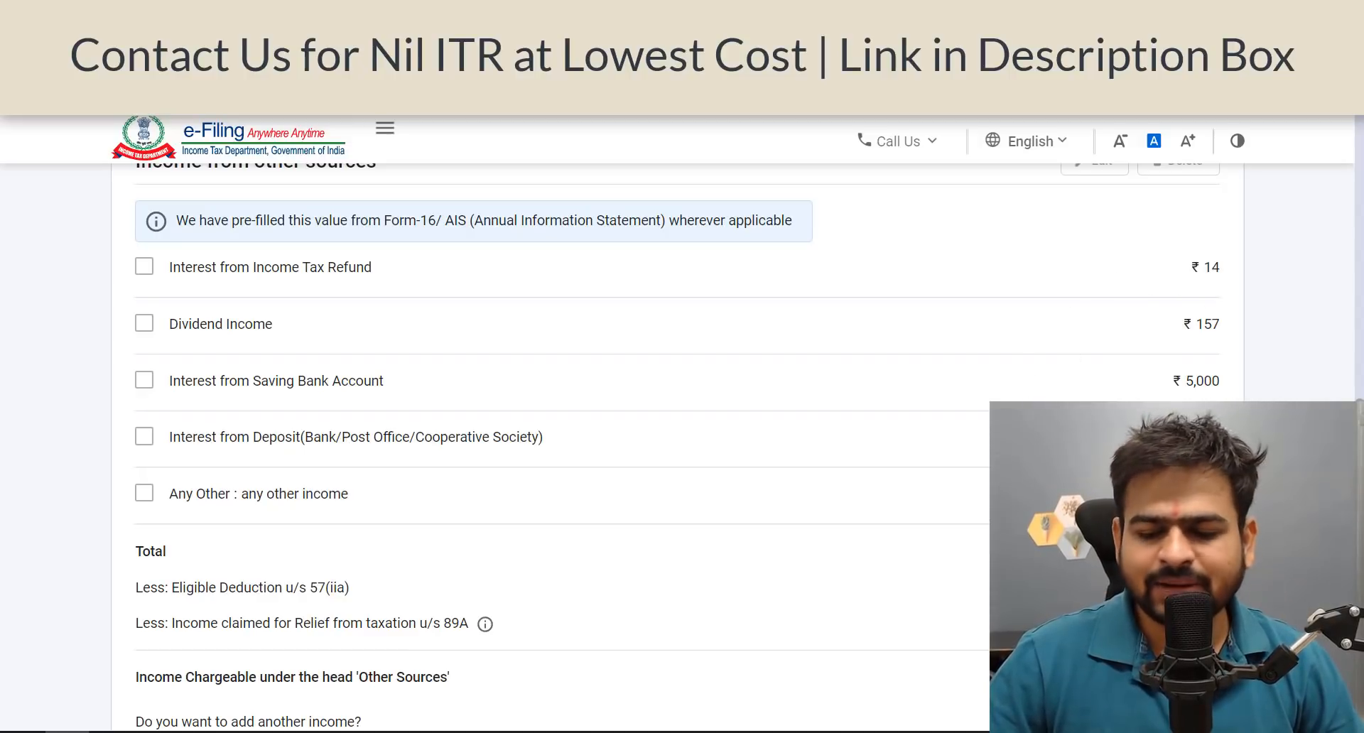
scroll(678, 446, down, 2)
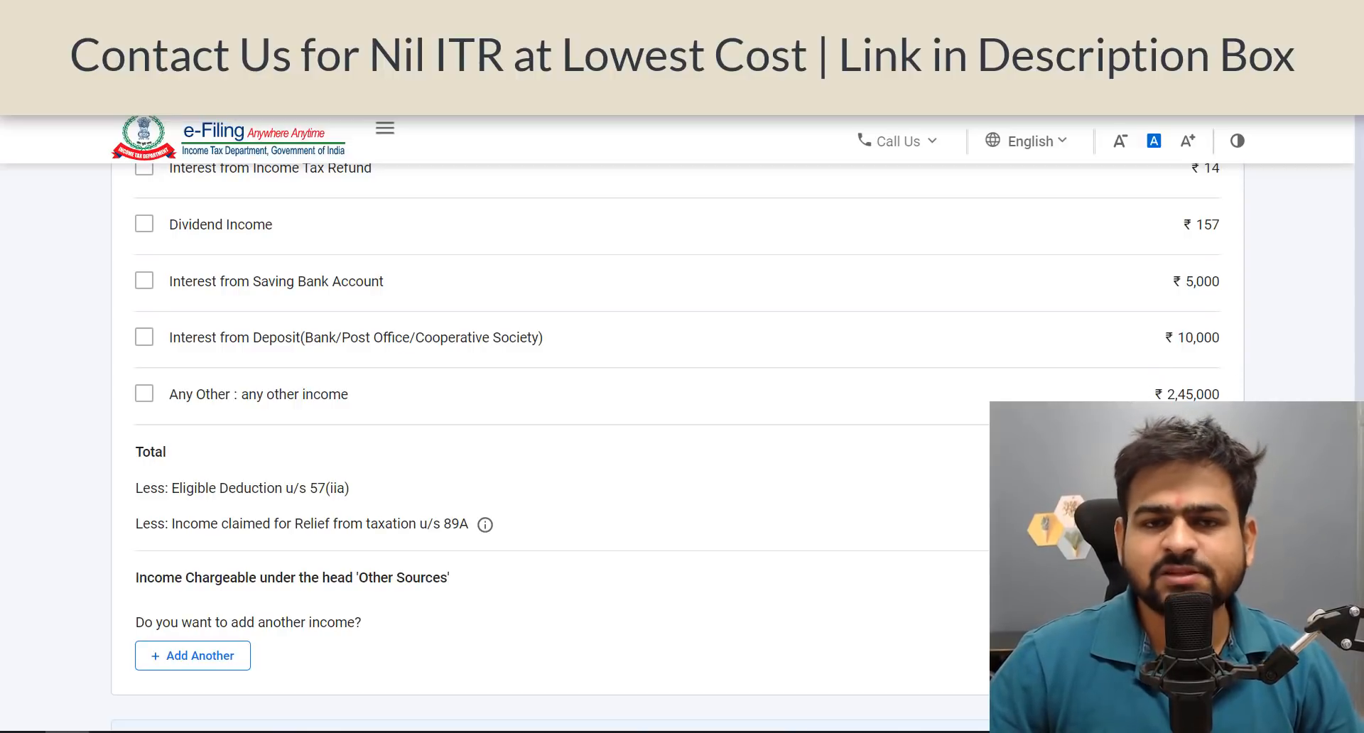
scroll(677, 426, down, 2)
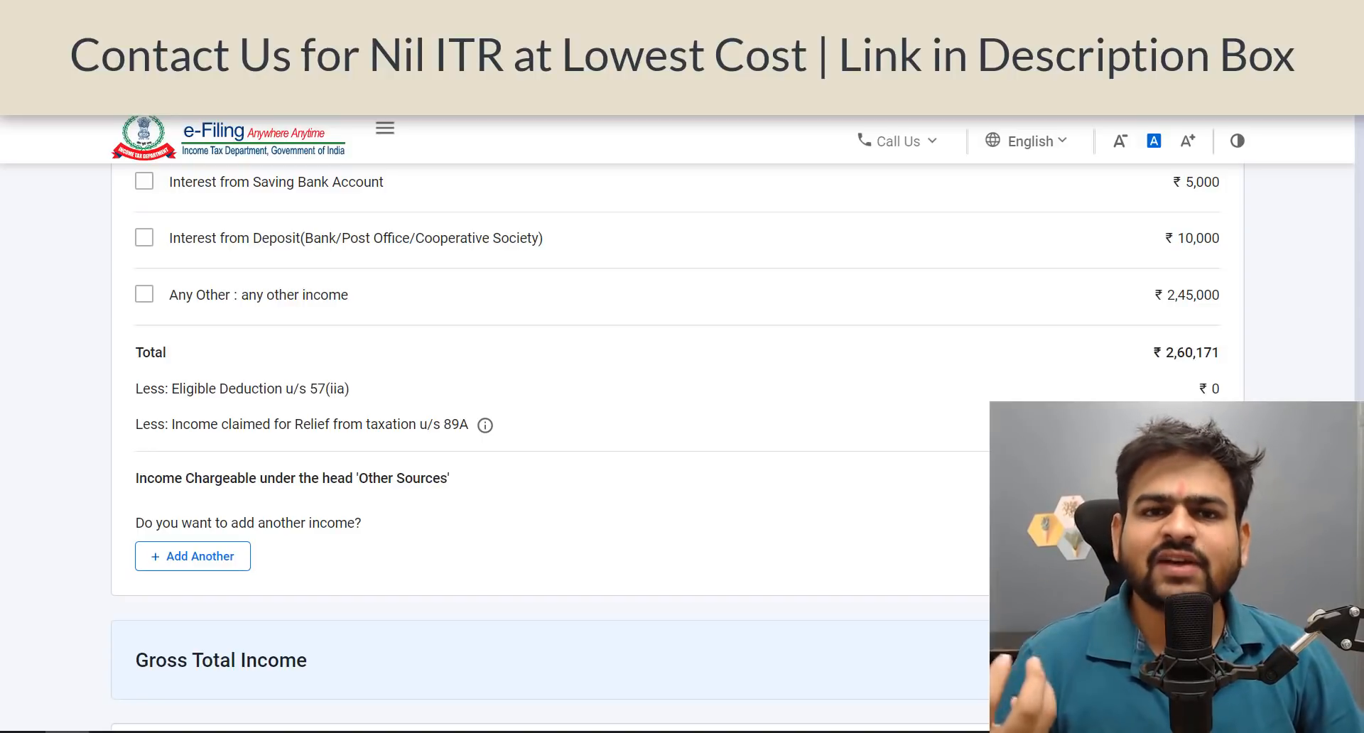
scroll(677, 426, down, 6)
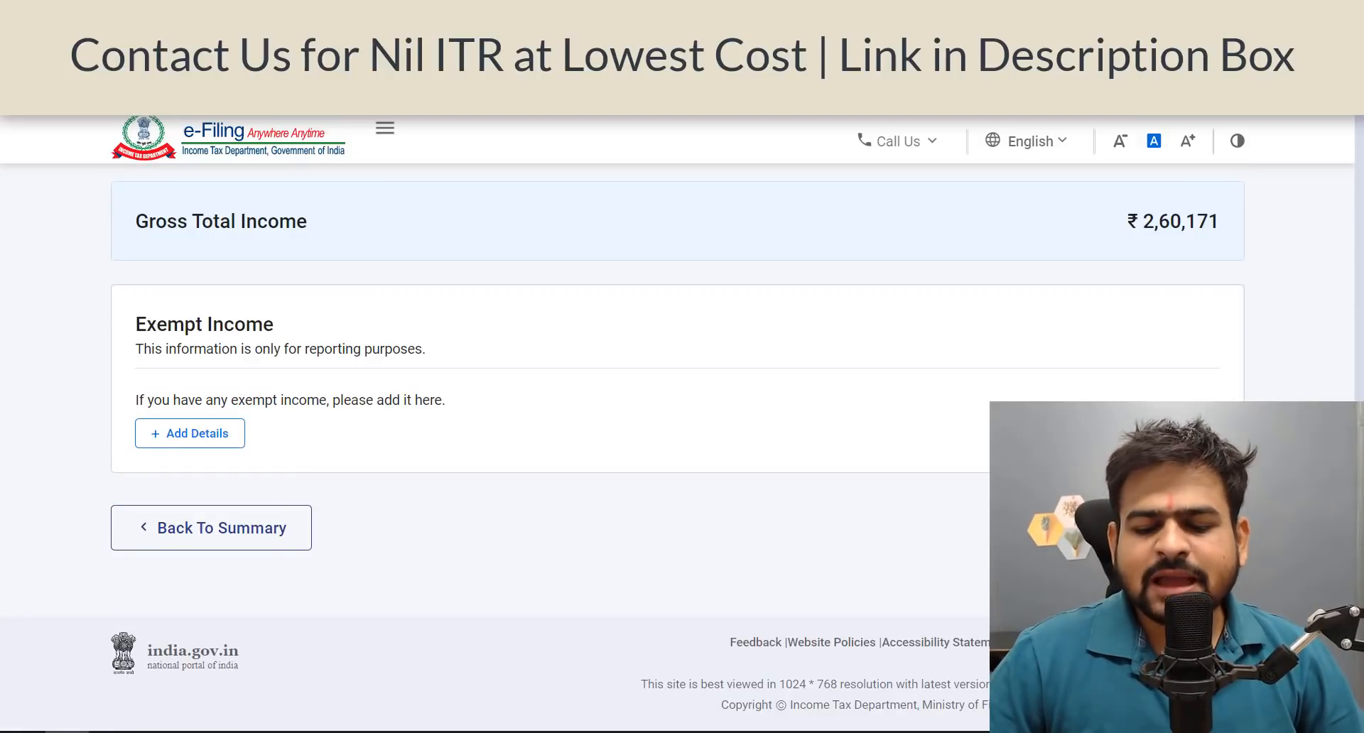
click(1150, 528)
Open the Total Deductions section of the return summary, go through its deduction questions and confirm it
scroll(736, 511, down, 8)
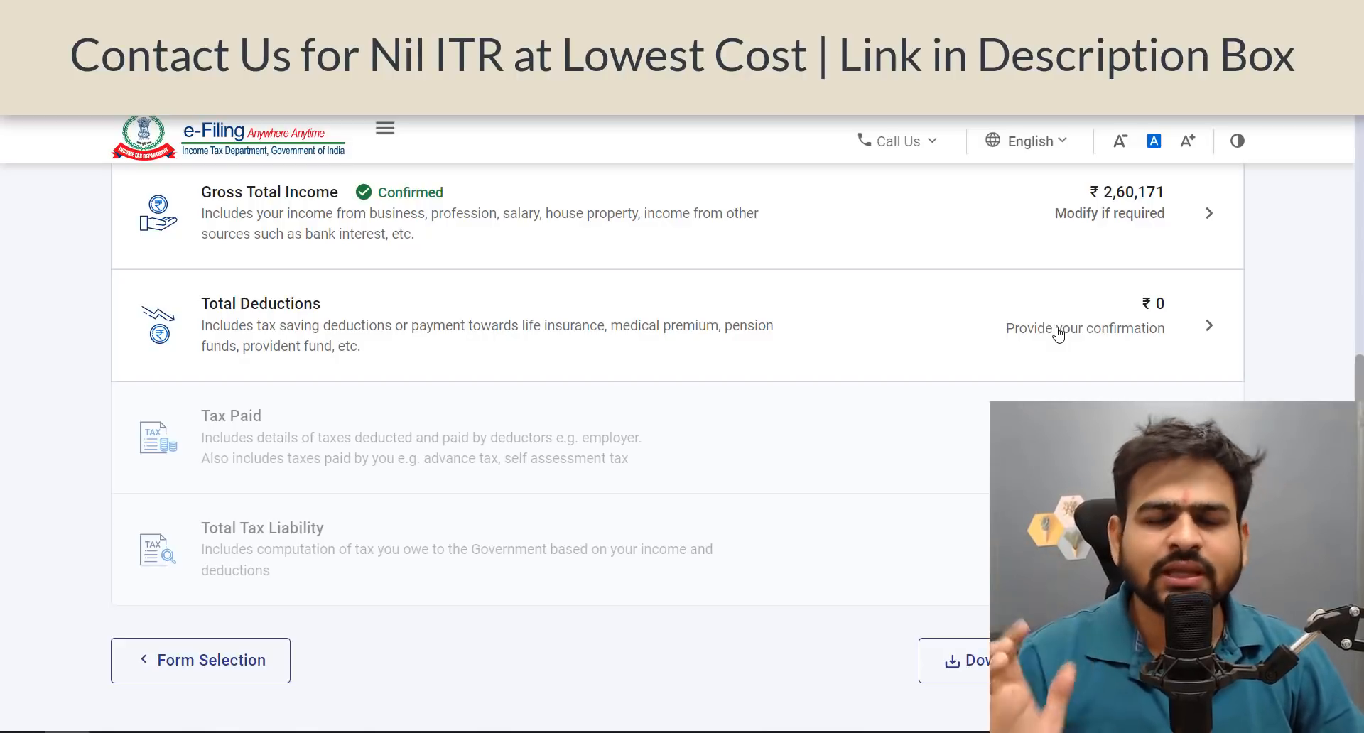
click(698, 325)
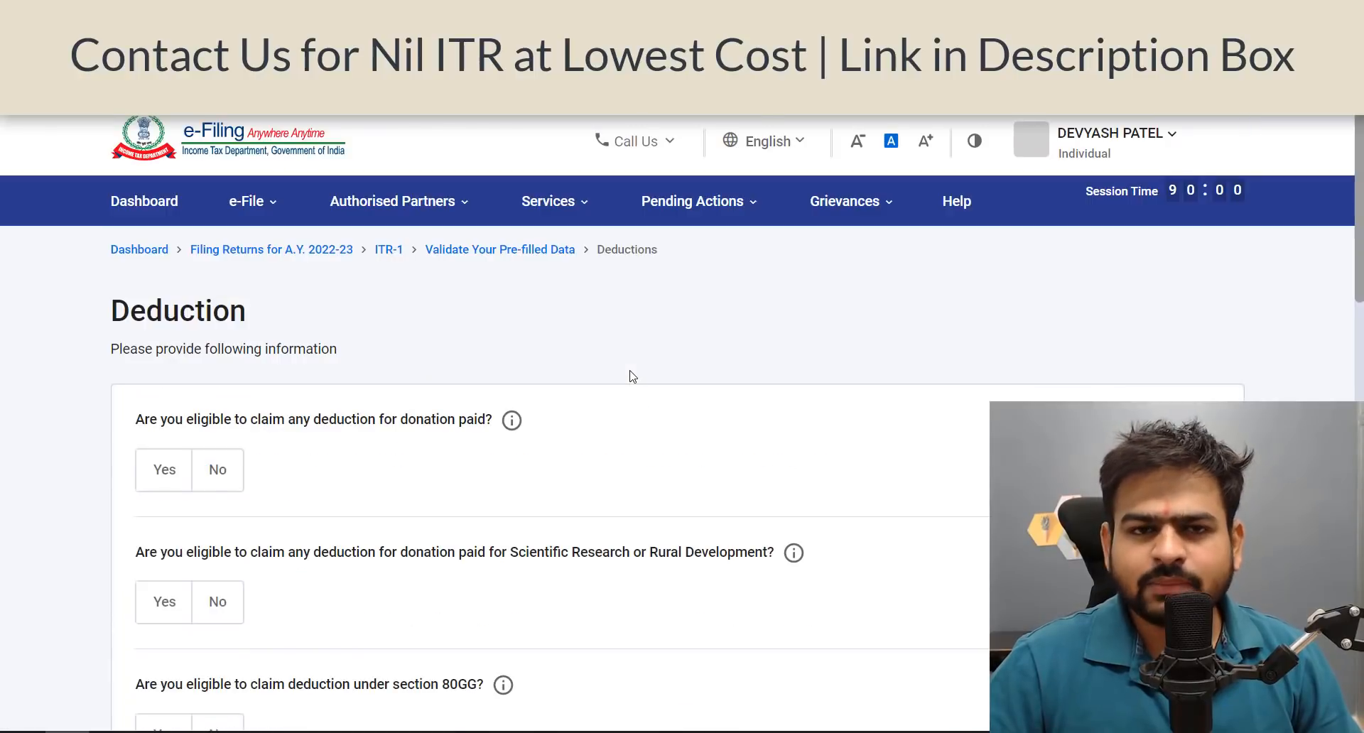
scroll(845, 396, down, 7)
scroll(846, 394, down, 10)
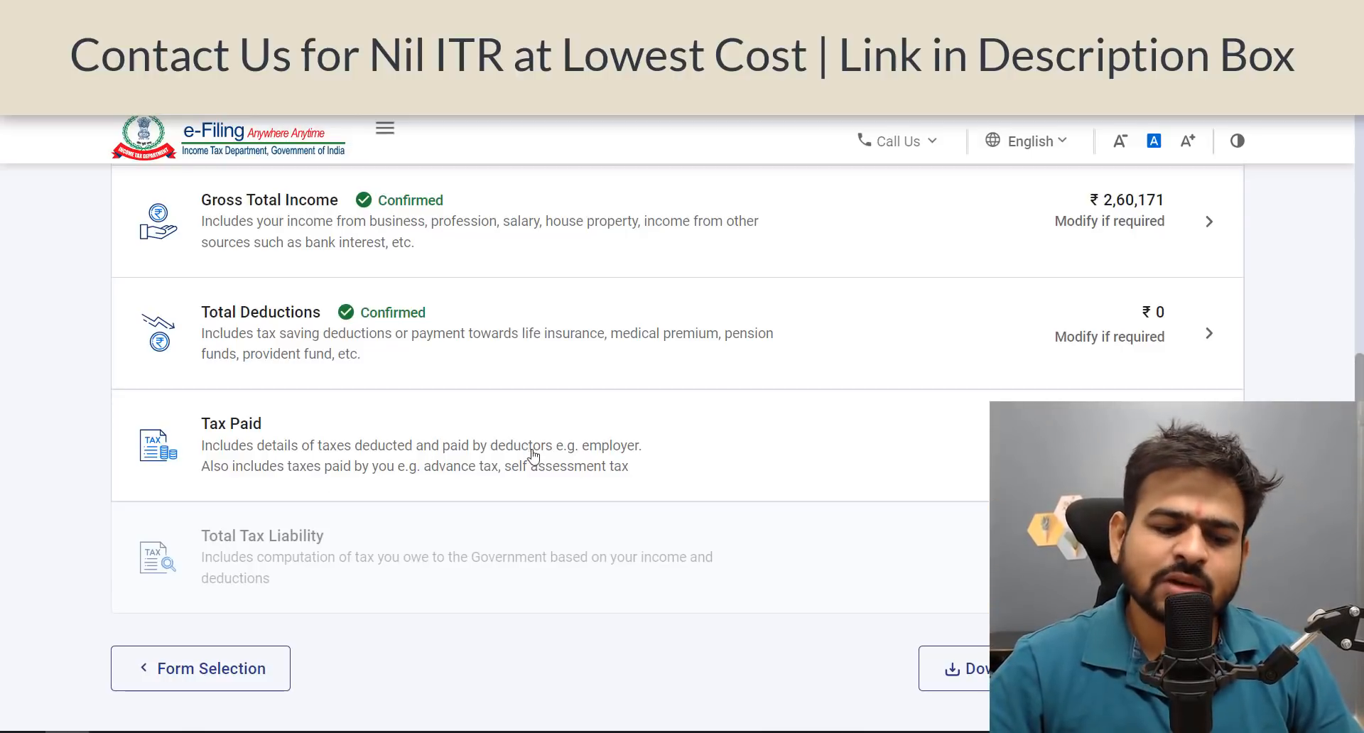
Open the Tax Paid section, check the TDS, TCS and advance tax details, and confirm it
click(624, 463)
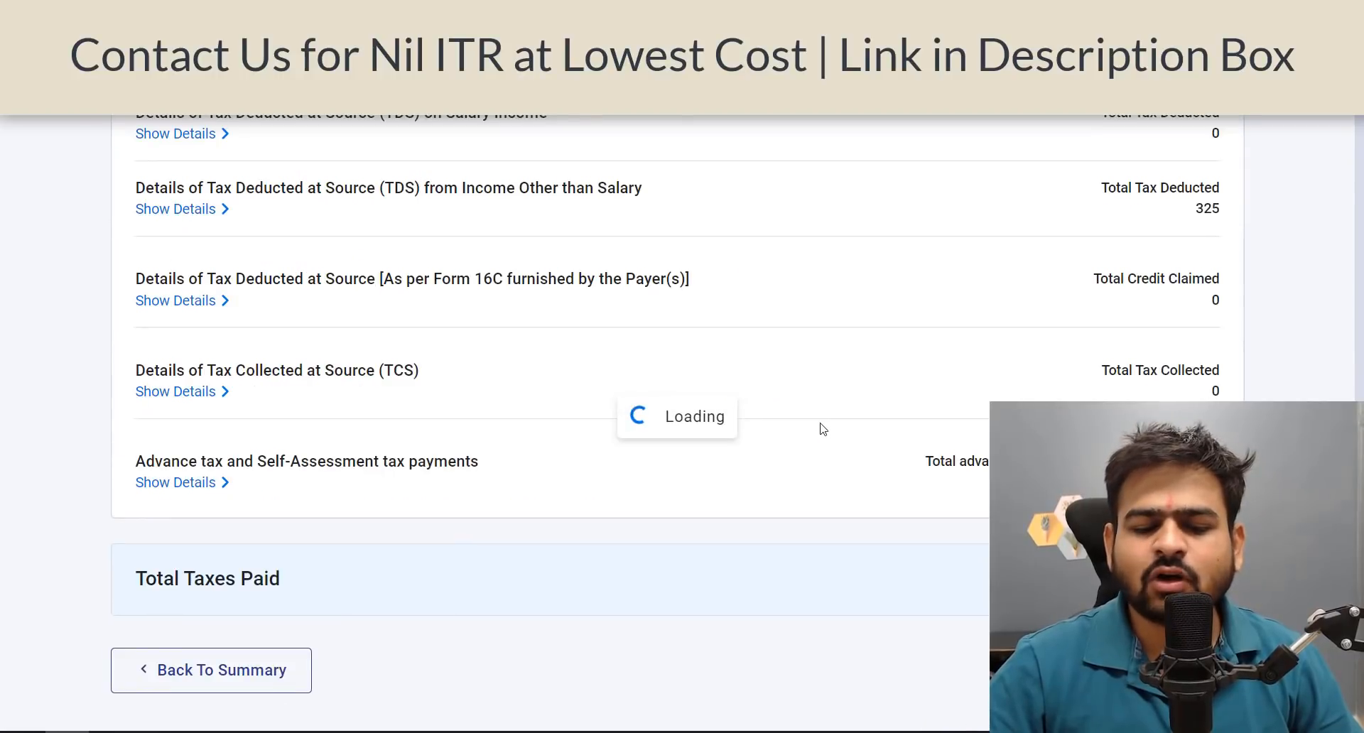
scroll(822, 428, down, 5)
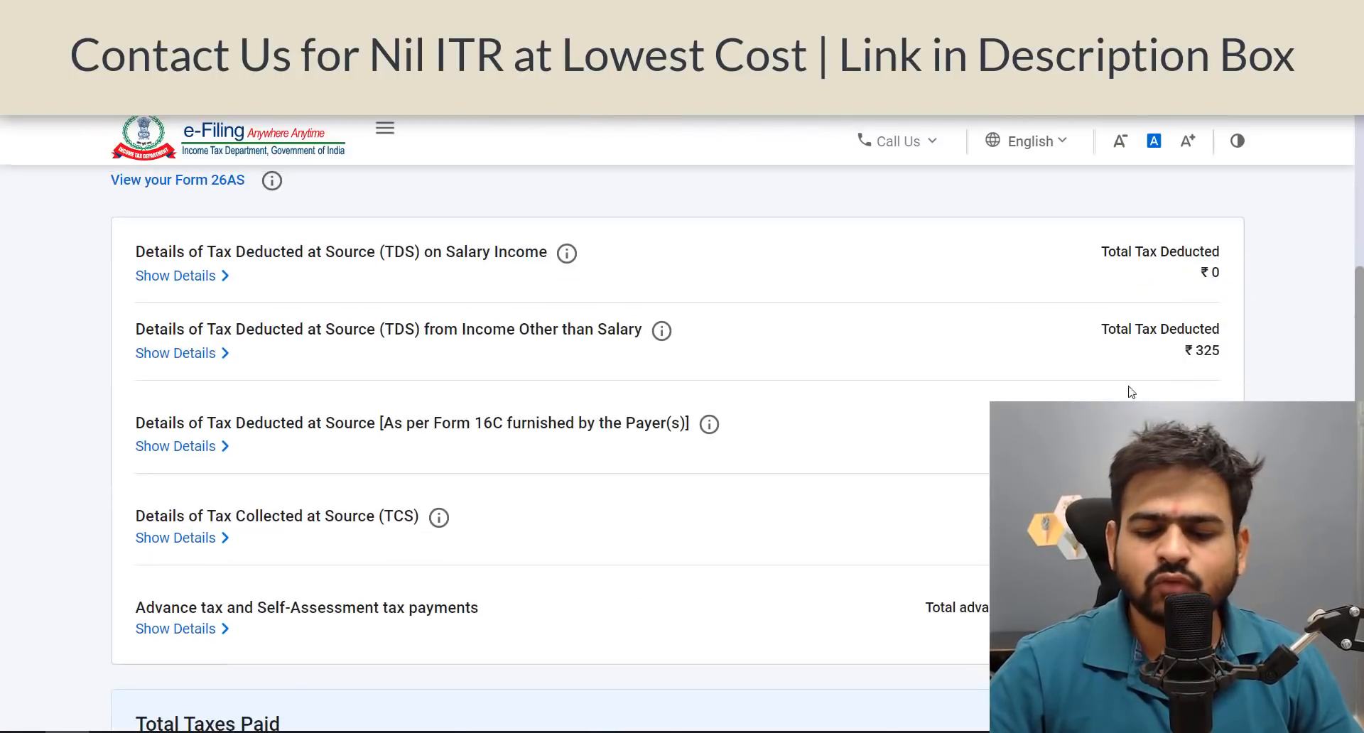
scroll(1220, 347, down, 4)
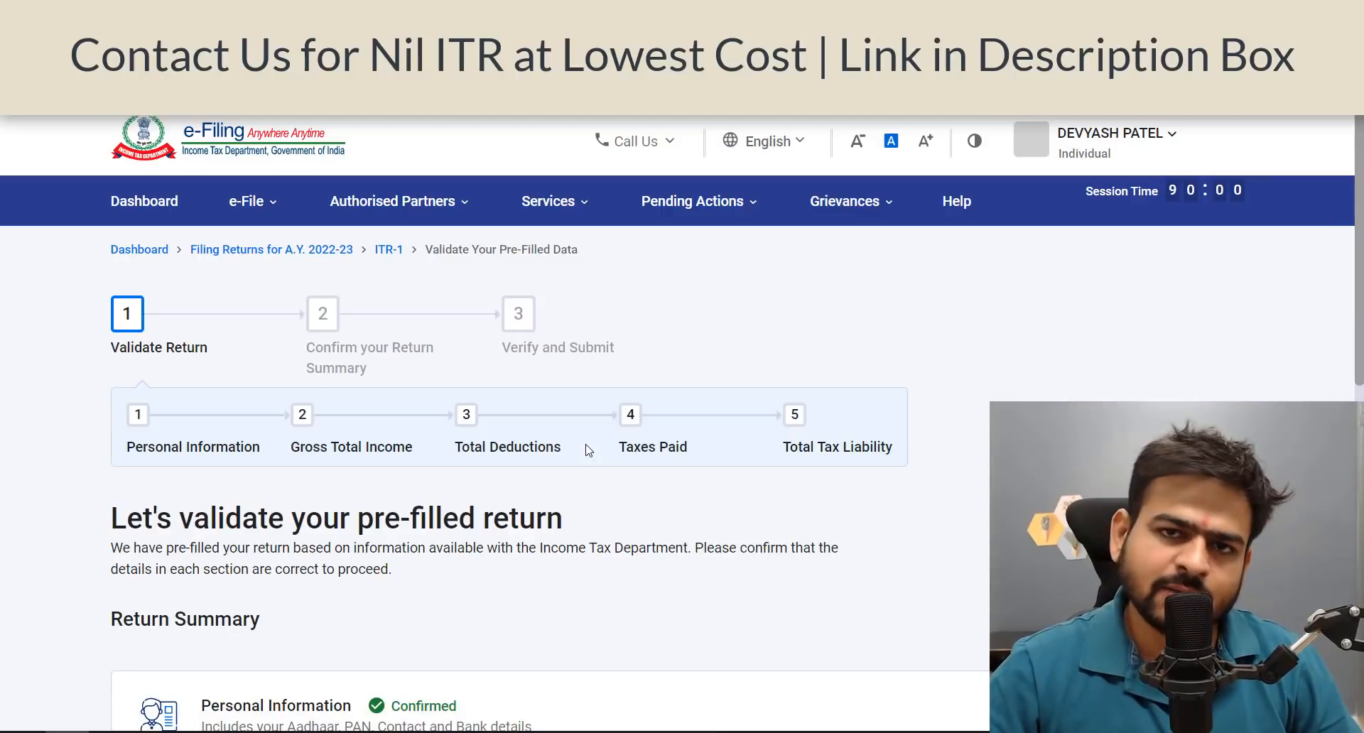
Open Total Tax Liability, review the computation of tax including the rebate u/s 87A and interest items, and confirm the section
scroll(246, 417, down, 10)
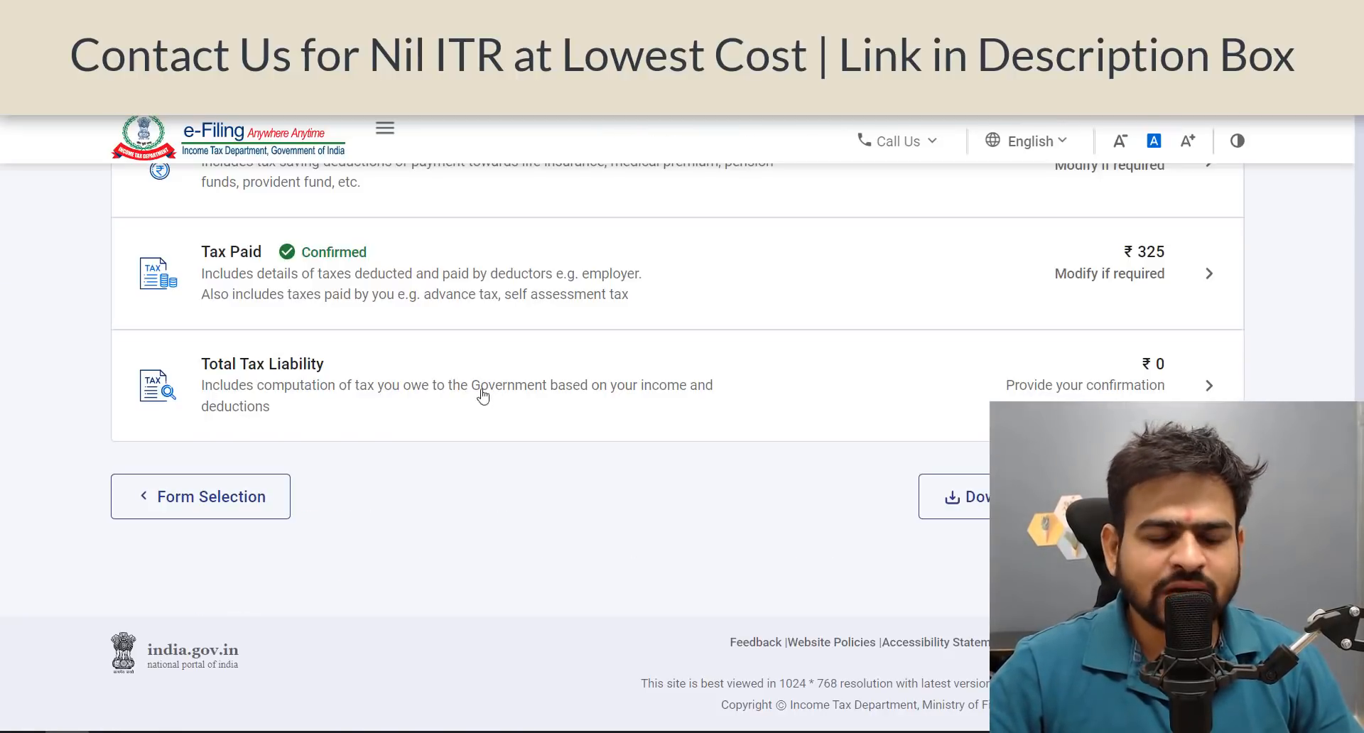
click(523, 398)
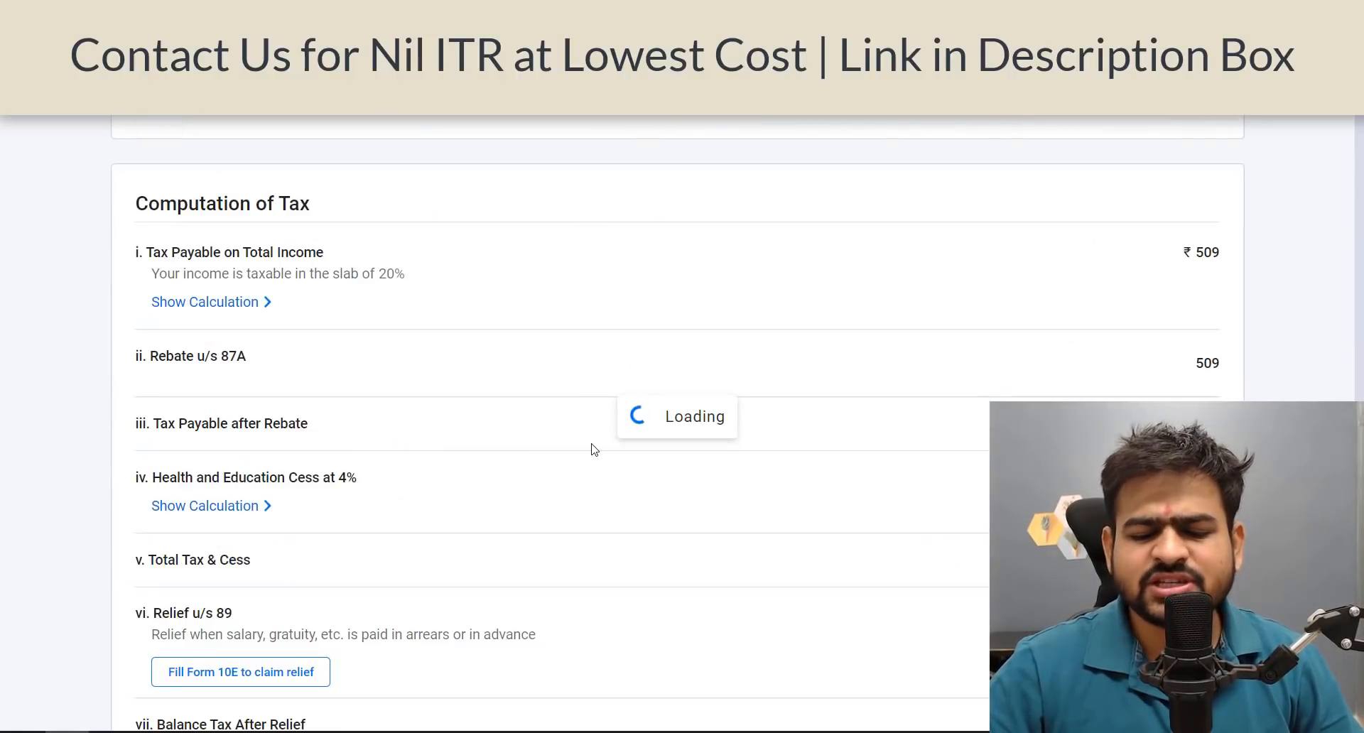
scroll(1261, 392, down, 8)
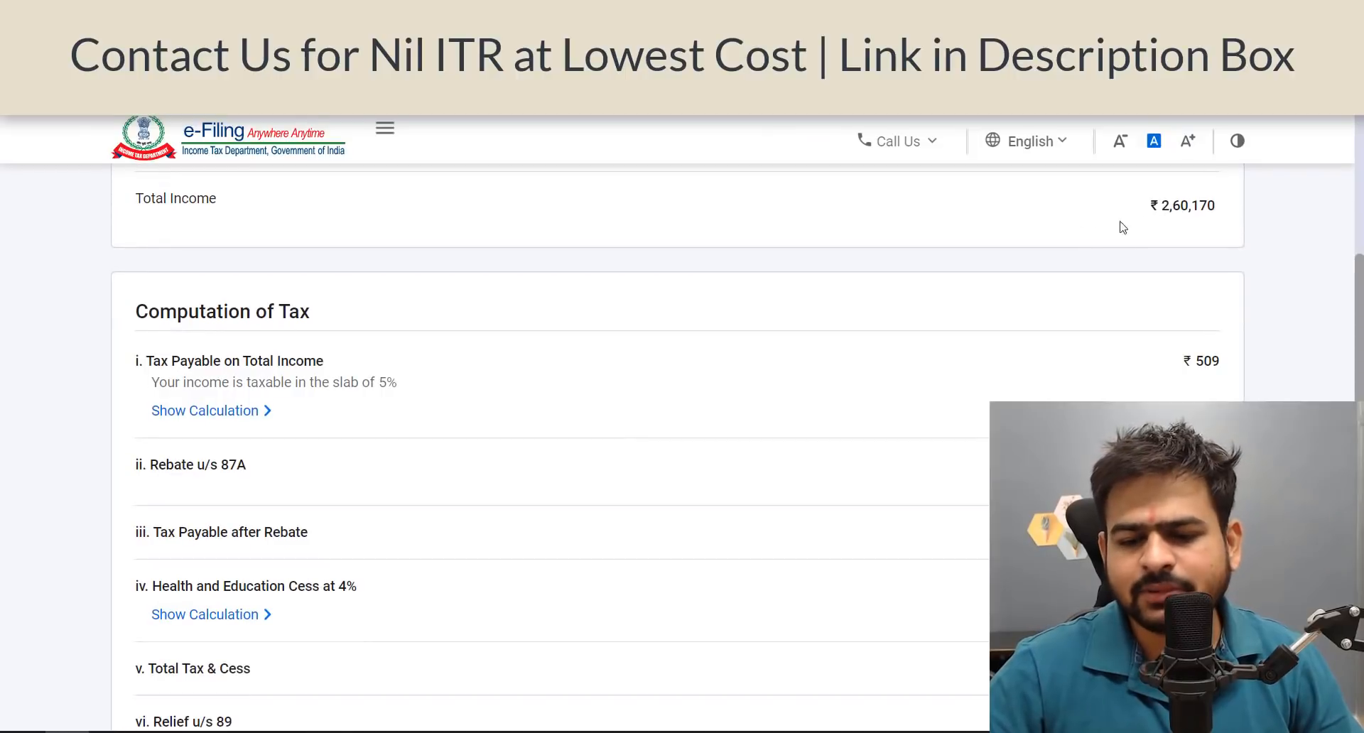
scroll(1219, 240, down, 4)
scroll(1103, 206, up, 3)
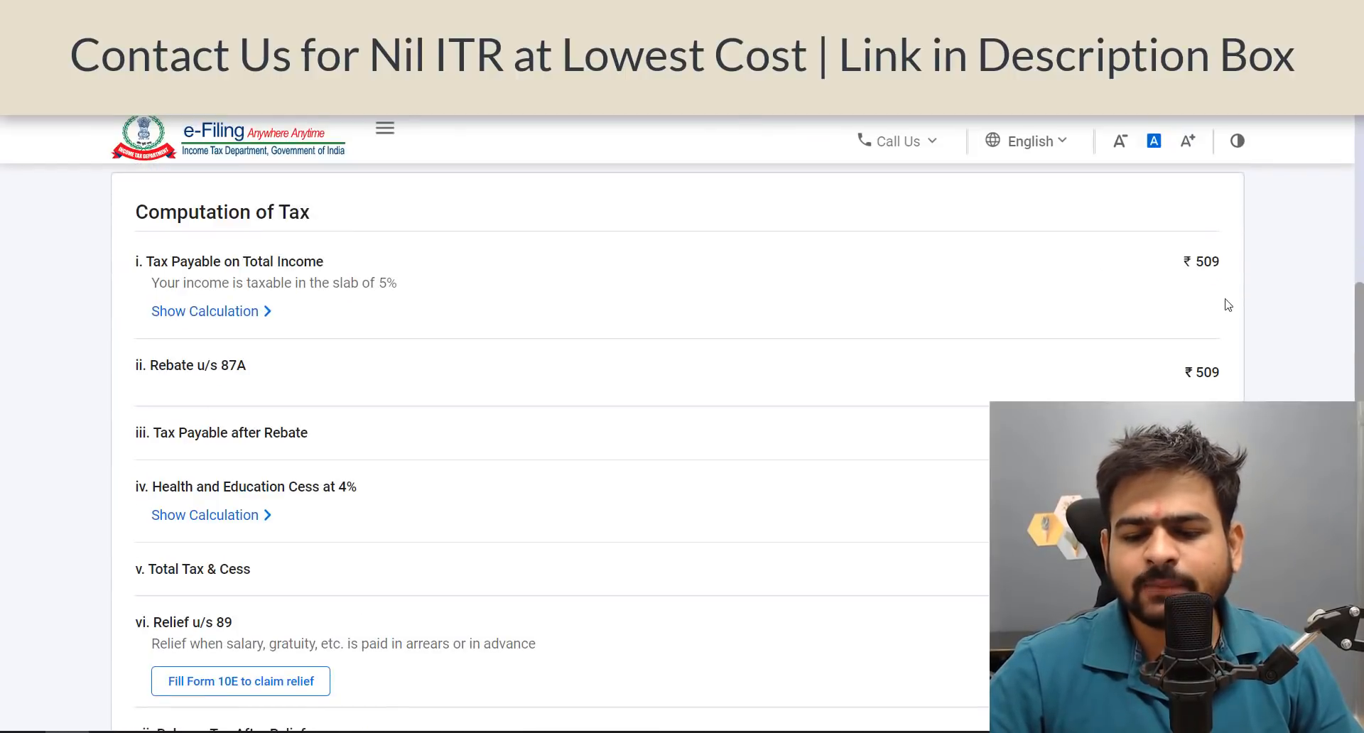
scroll(1134, 335, down, 9)
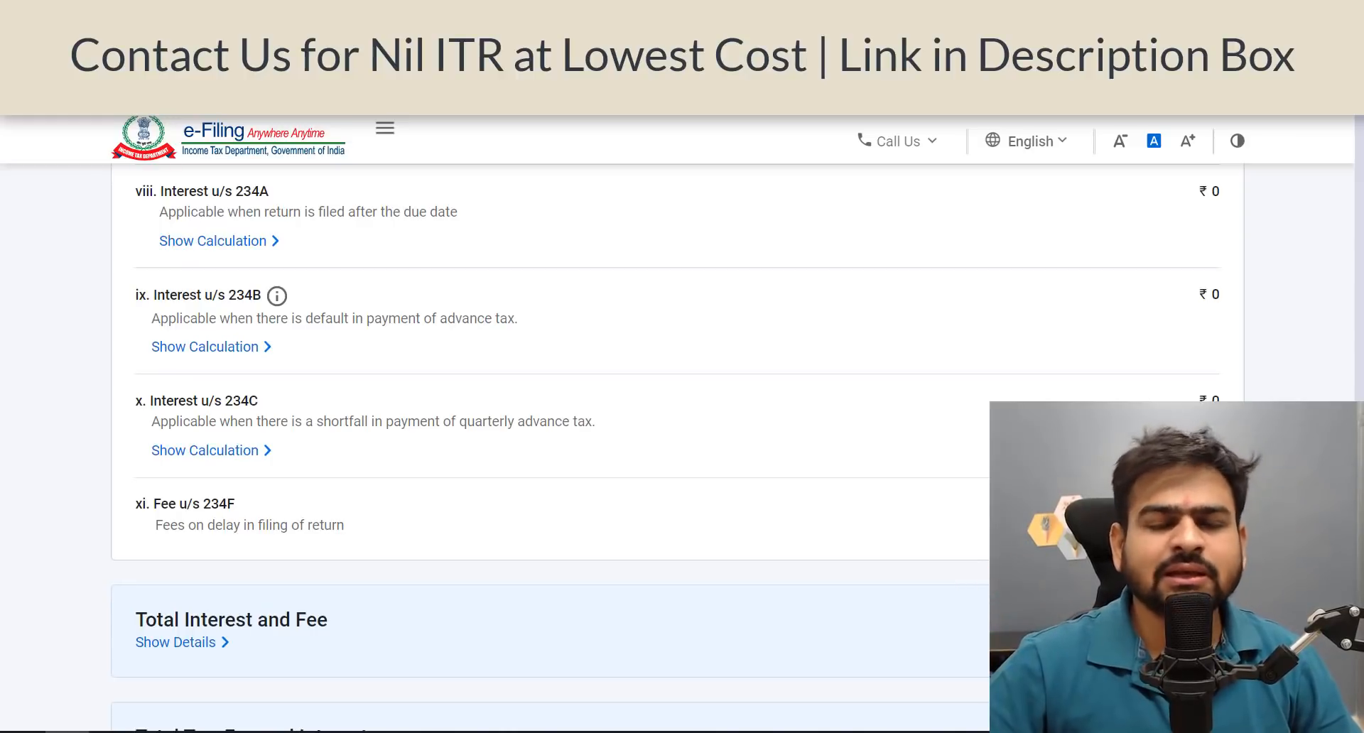
scroll(1287, 283, up, 6)
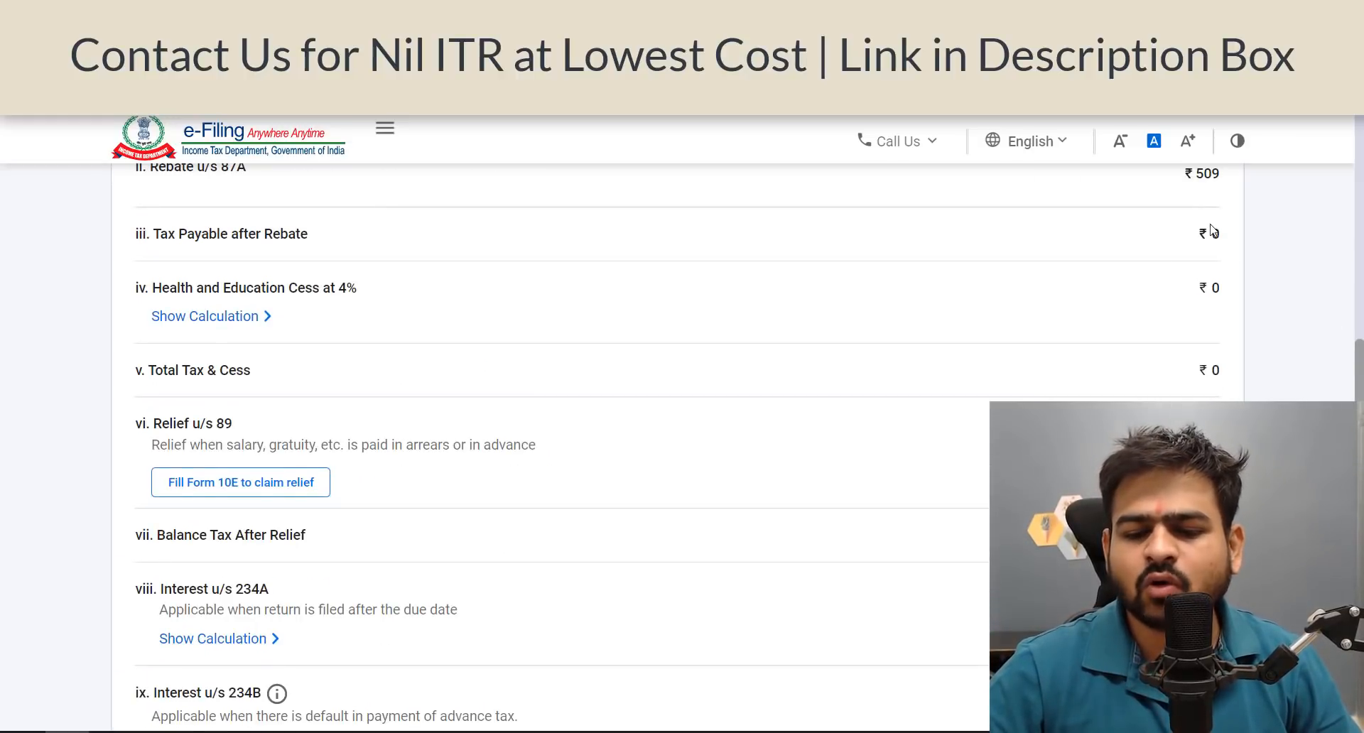
scroll(1086, 282, up, 3)
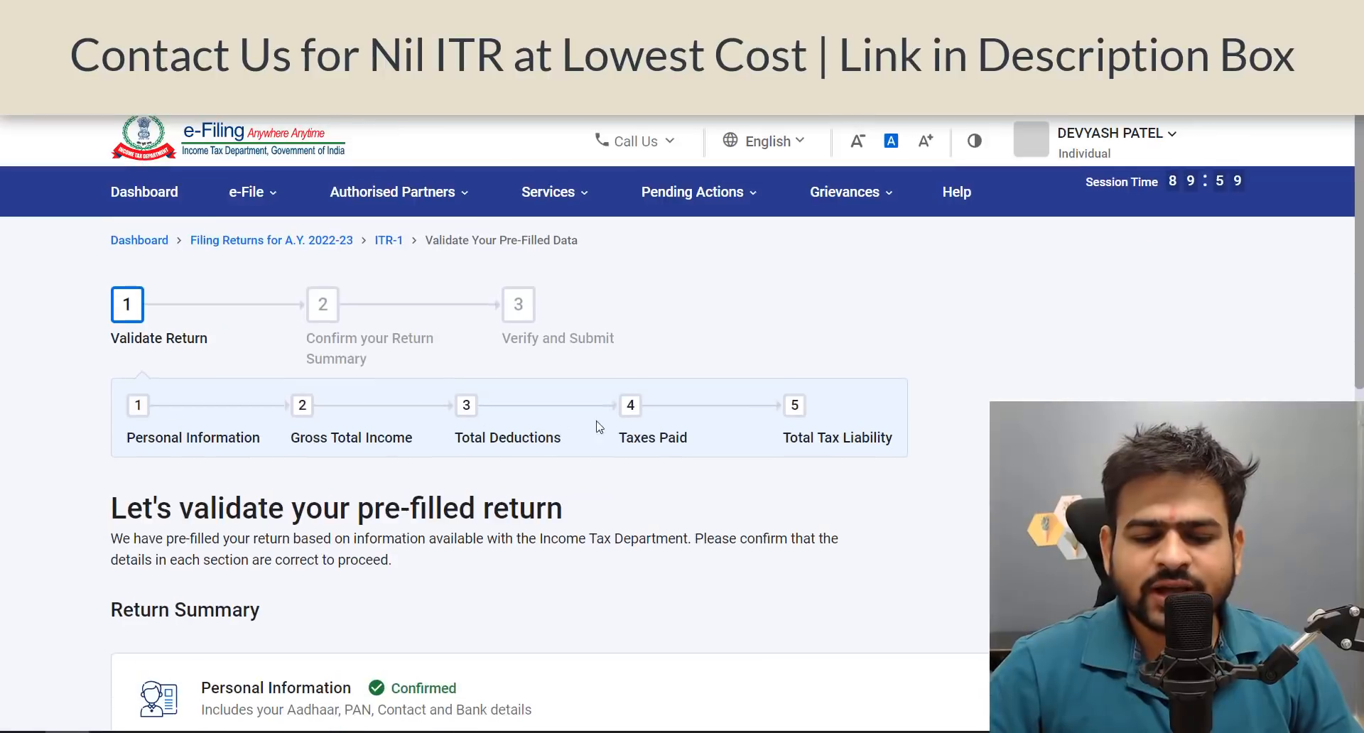
Proceed from the validated sections to the return summary and check the calculation of taxable income and tax payable
scroll(429, 405, down, 15)
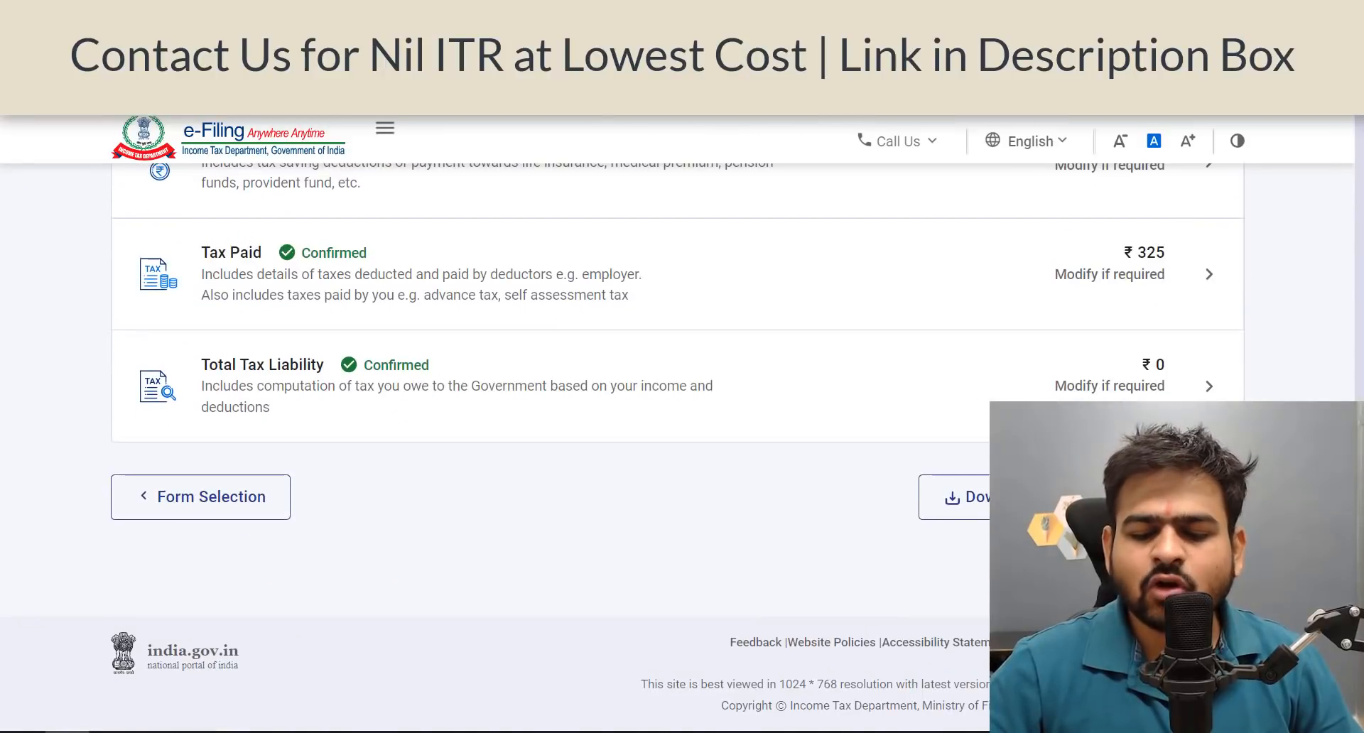
click(1178, 497)
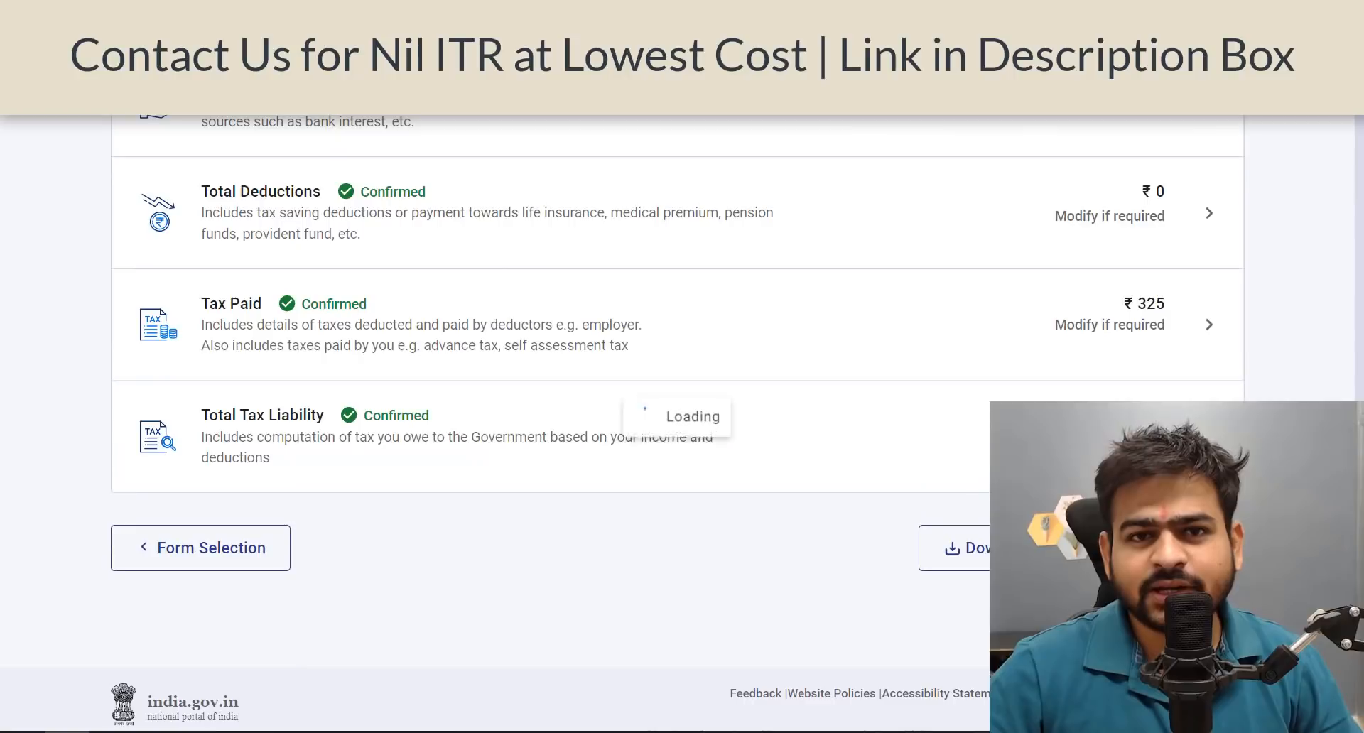
scroll(249, 251, down, 4)
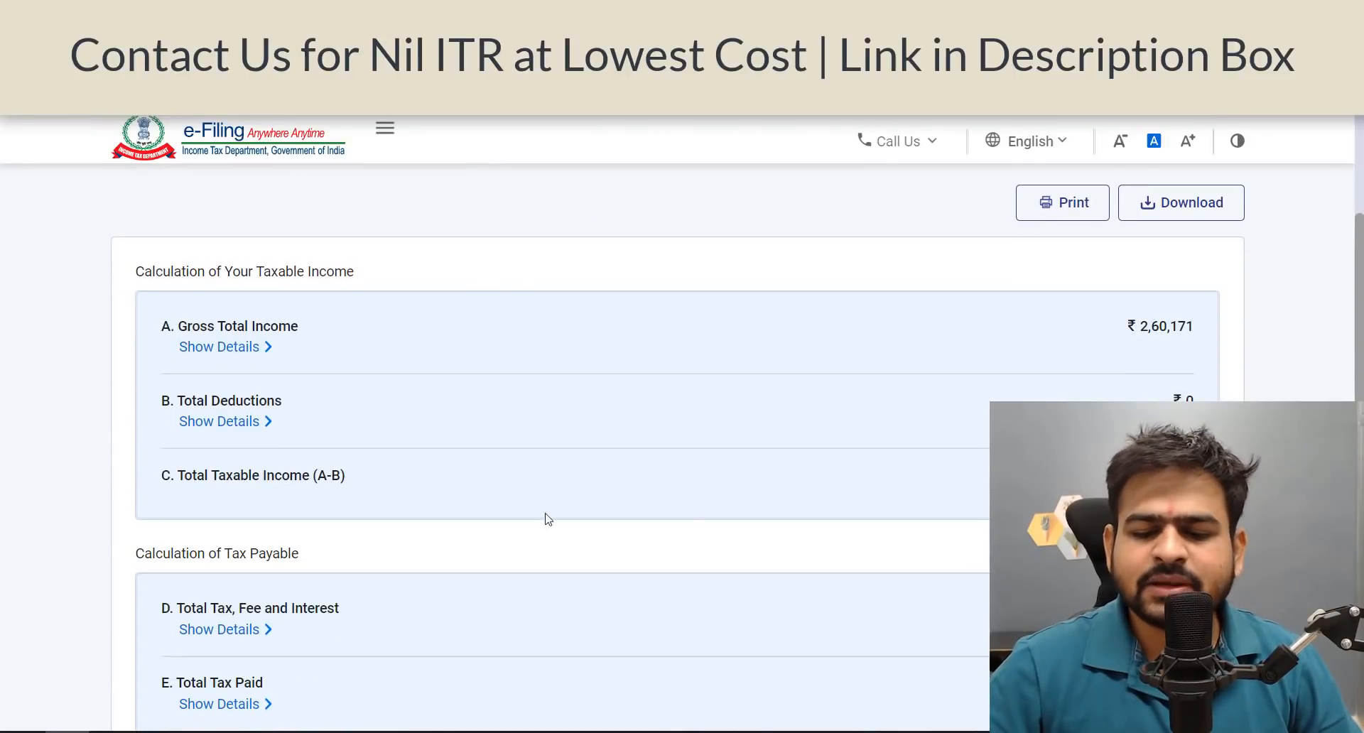
scroll(1053, 358, down, 6)
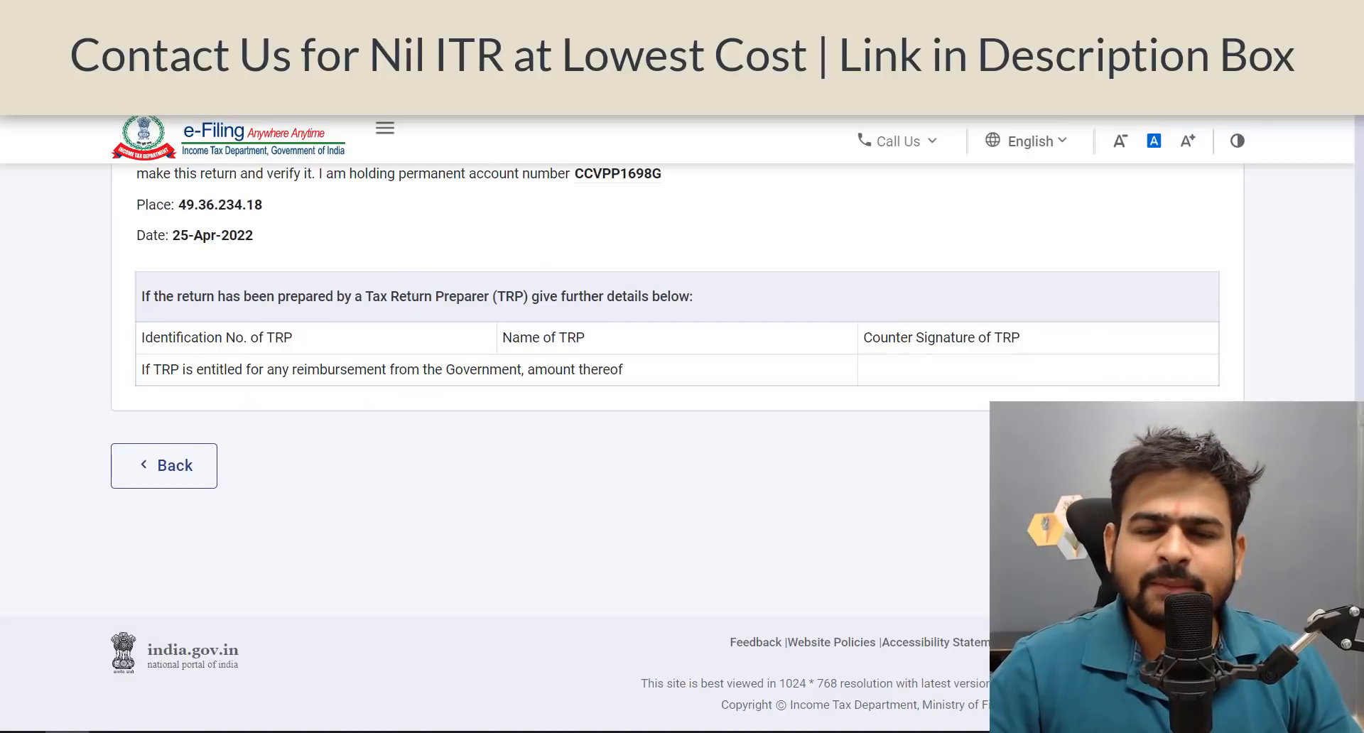
Validate the previewed ITR-1 return and proceed to choosing its verification method
click(1122, 466)
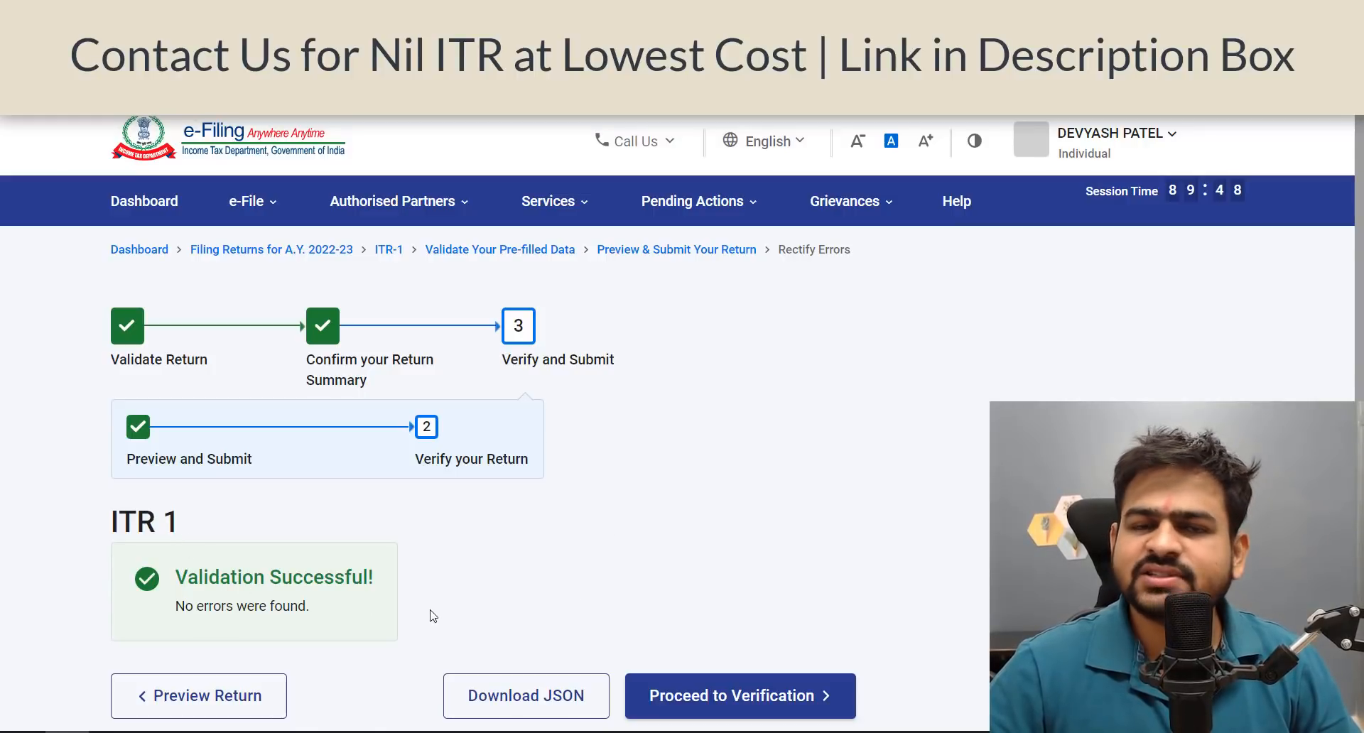
scroll(509, 551, down, 3)
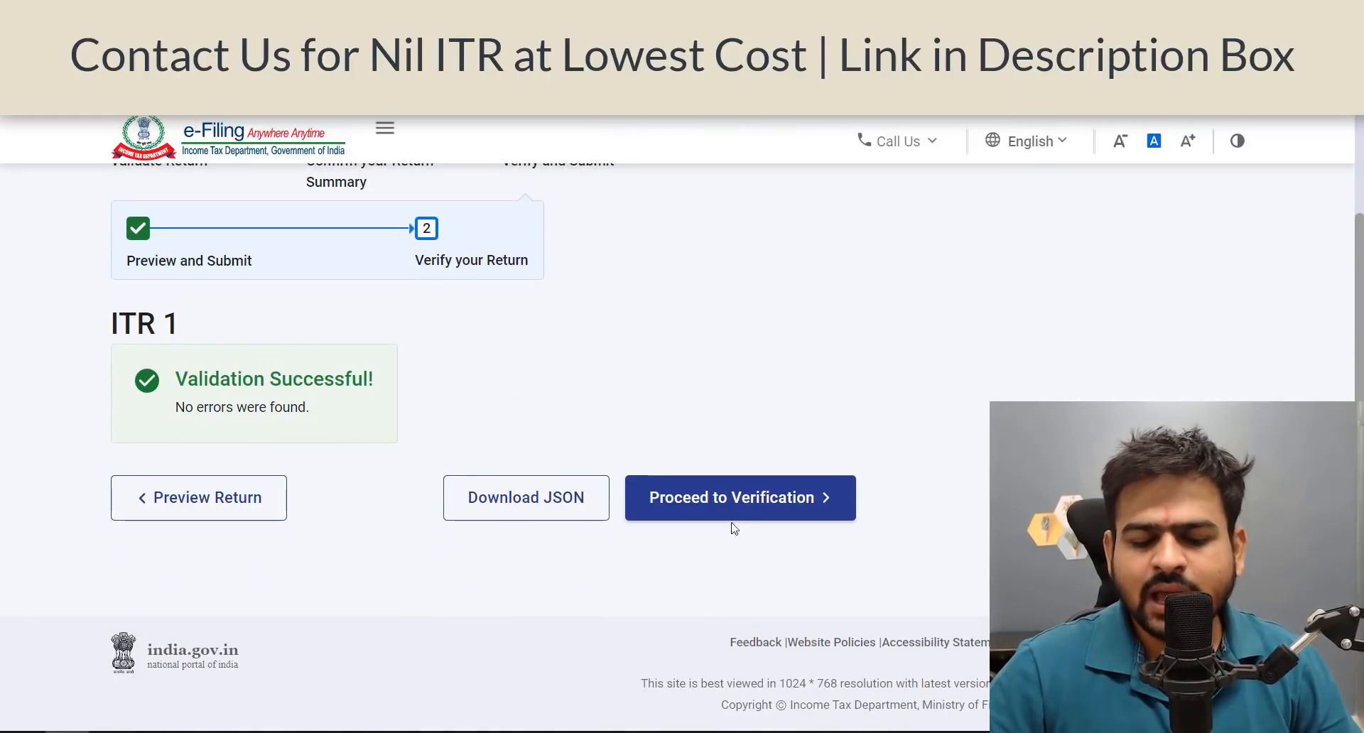
click(774, 499)
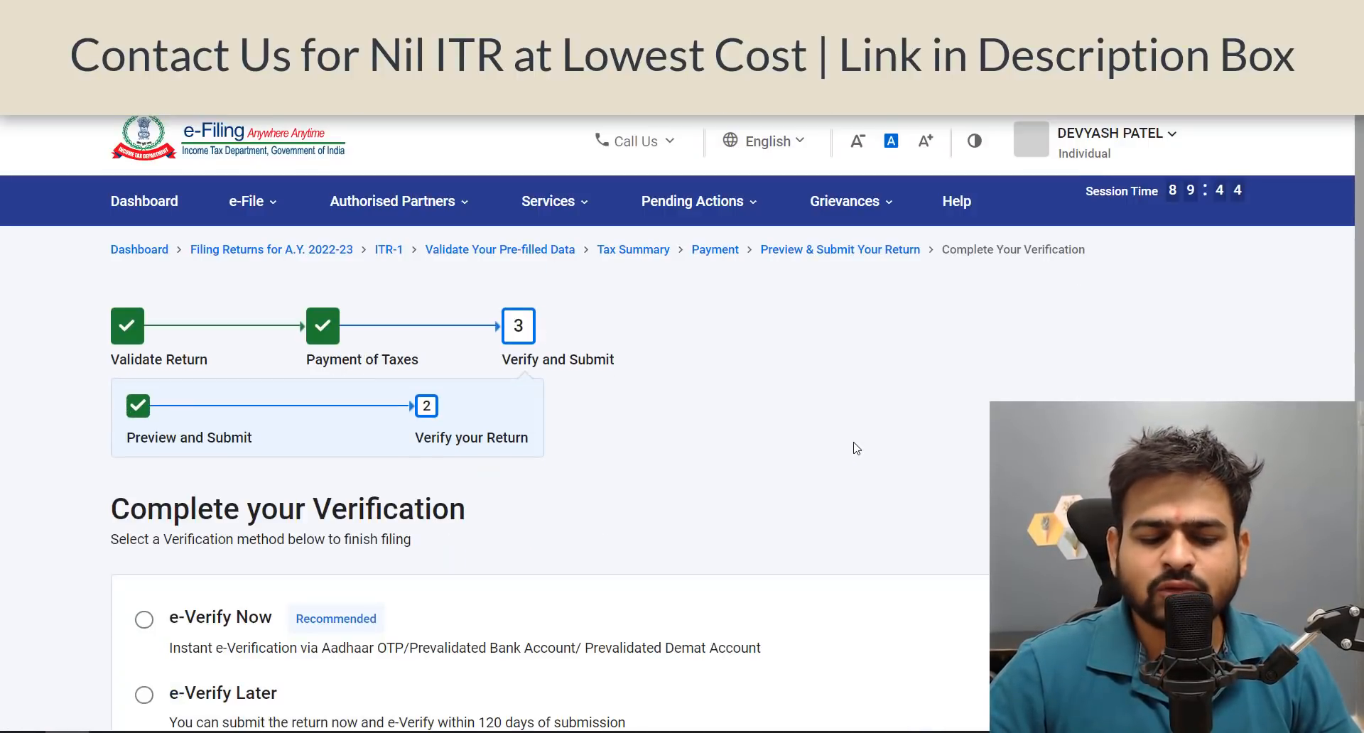